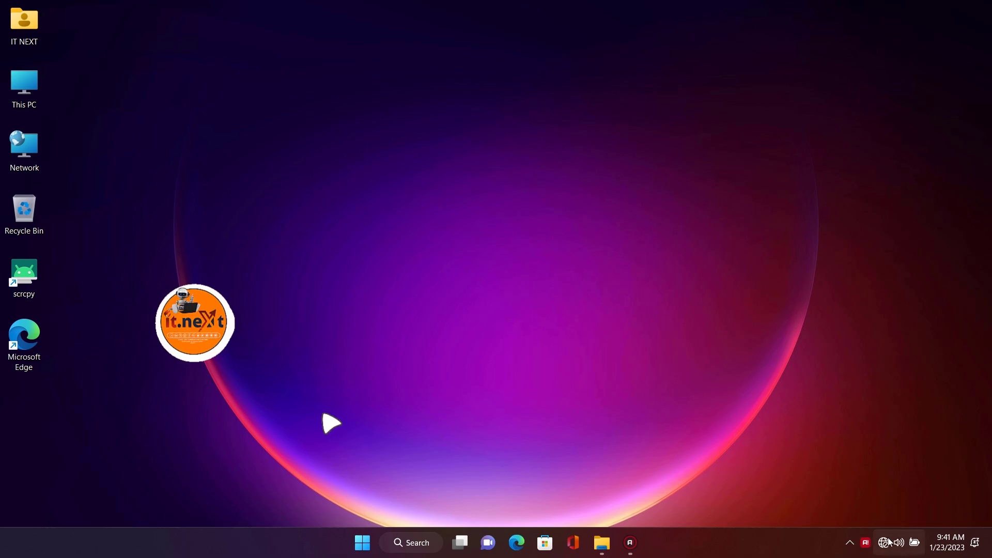
Check the quick settings for a Wi-Fi option.
left_click(888, 544)
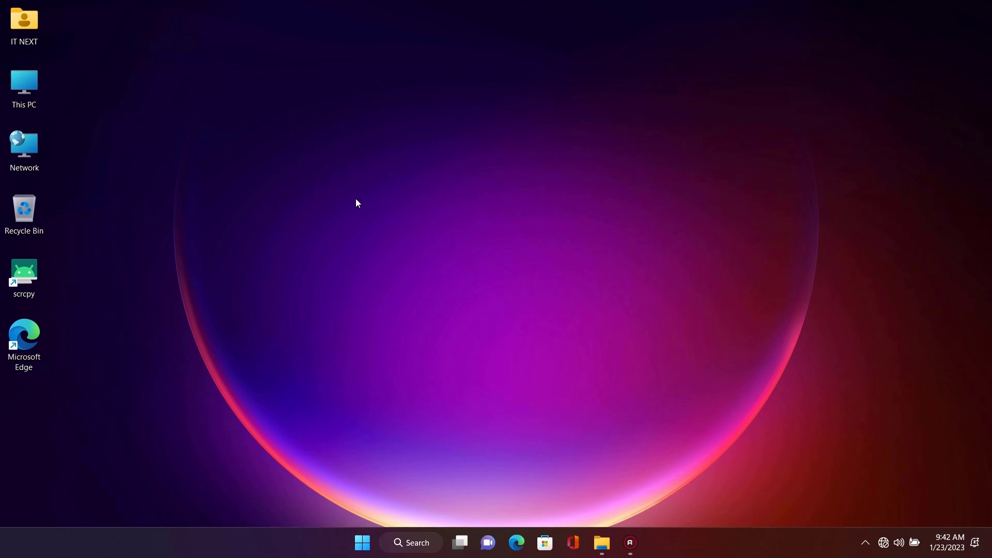
right_click(478, 165)
left_click(516, 222)
Find and open the Services app, and maximize its window.
left_click(361, 543)
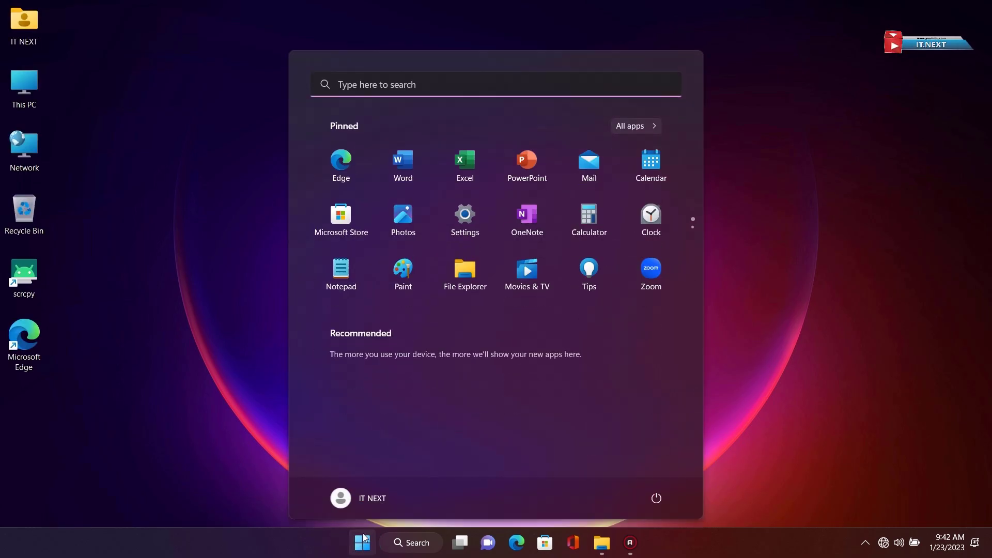
type("serv")
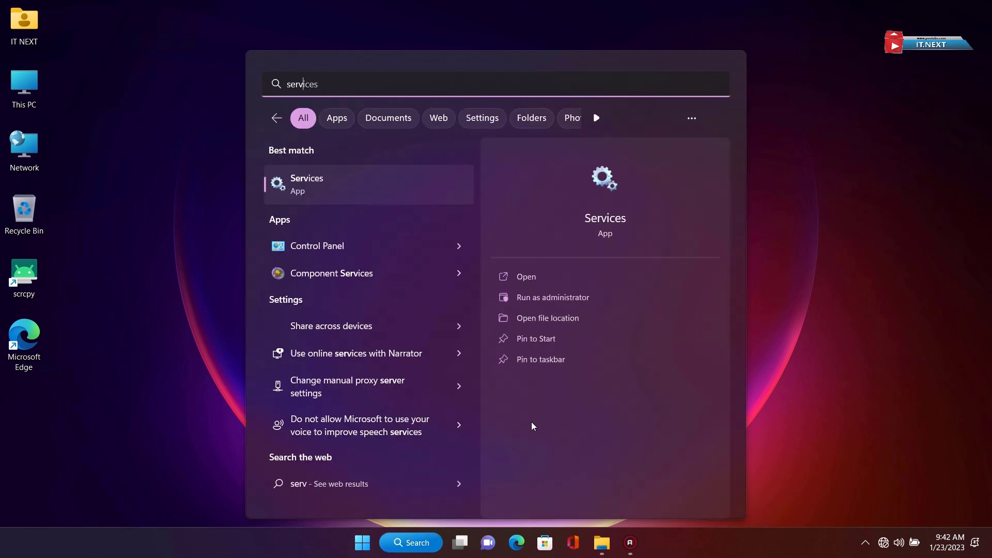
left_click(339, 178)
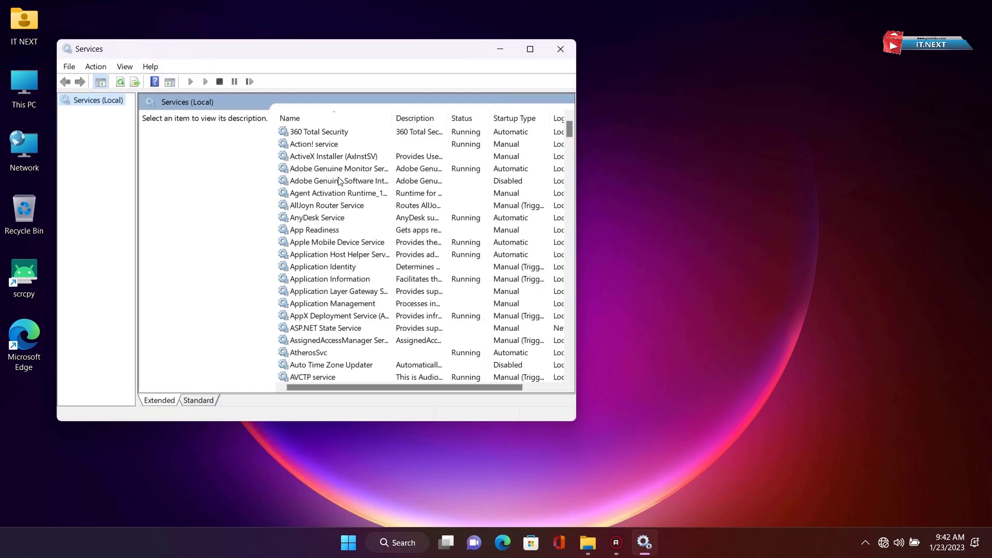
left_click_drag(465, 49, 505, 54)
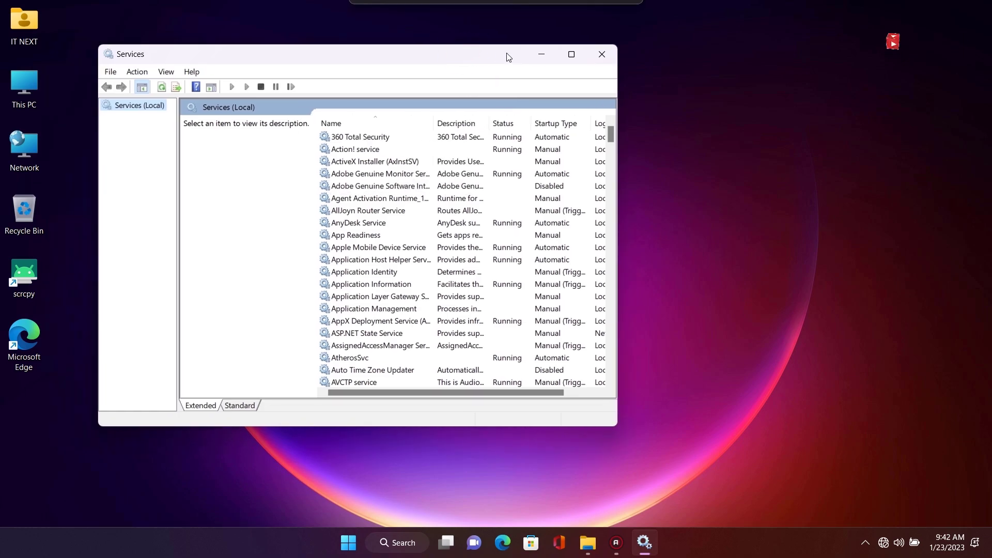
left_click(571, 54)
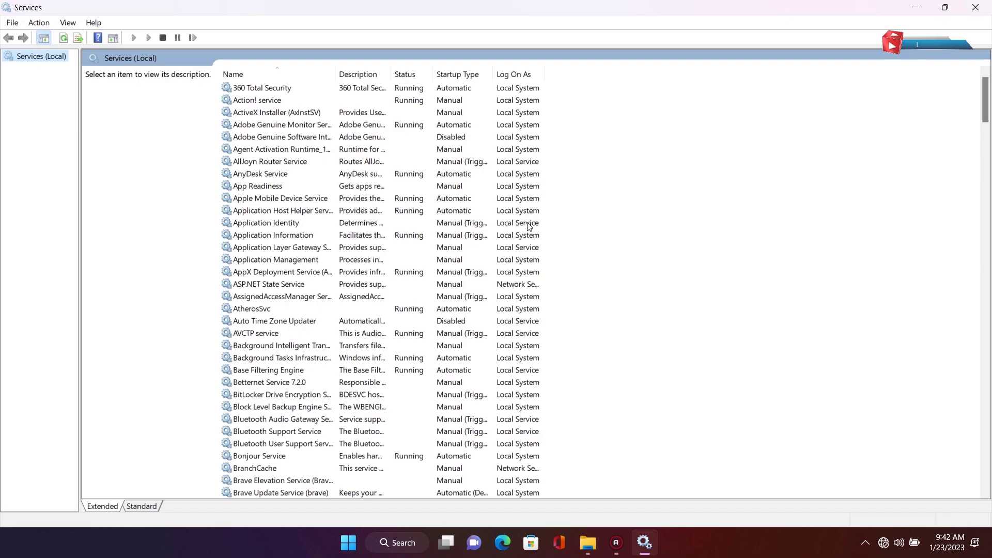
Locate the WWAN AutoConfig service in the services list and open its properties.
scroll(454, 322, "down", 12)
scroll(455, 334, "down", 10)
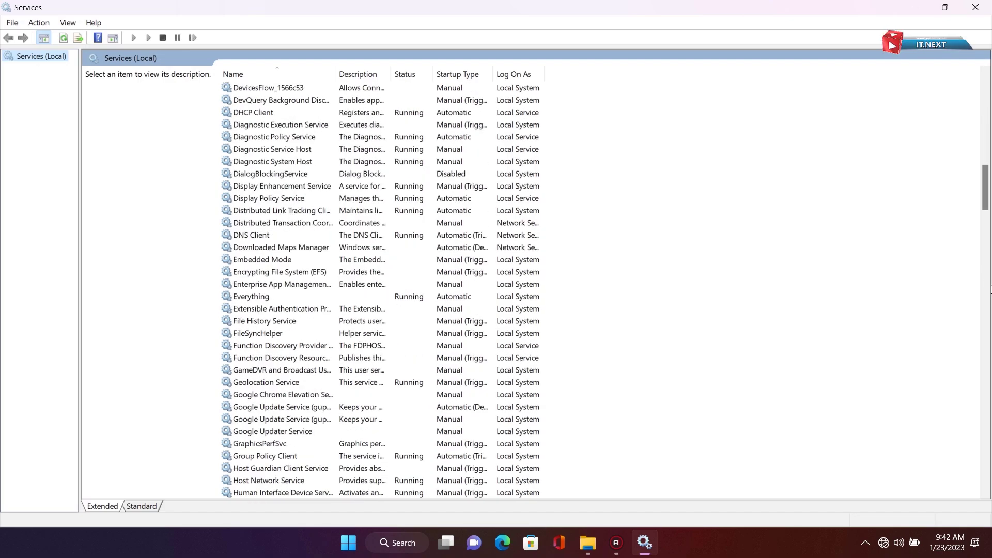
left_click_drag(986, 198, 990, 475)
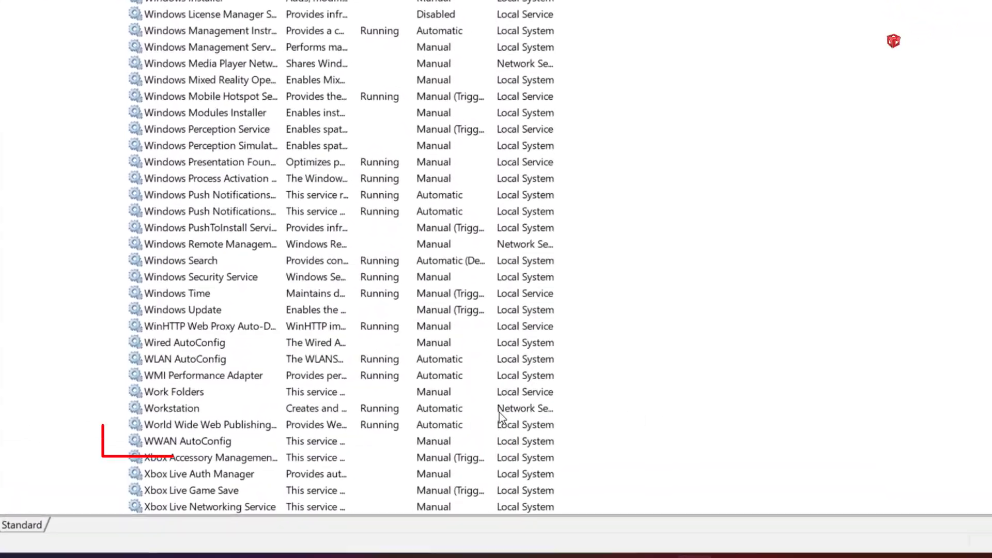
left_click(153, 441)
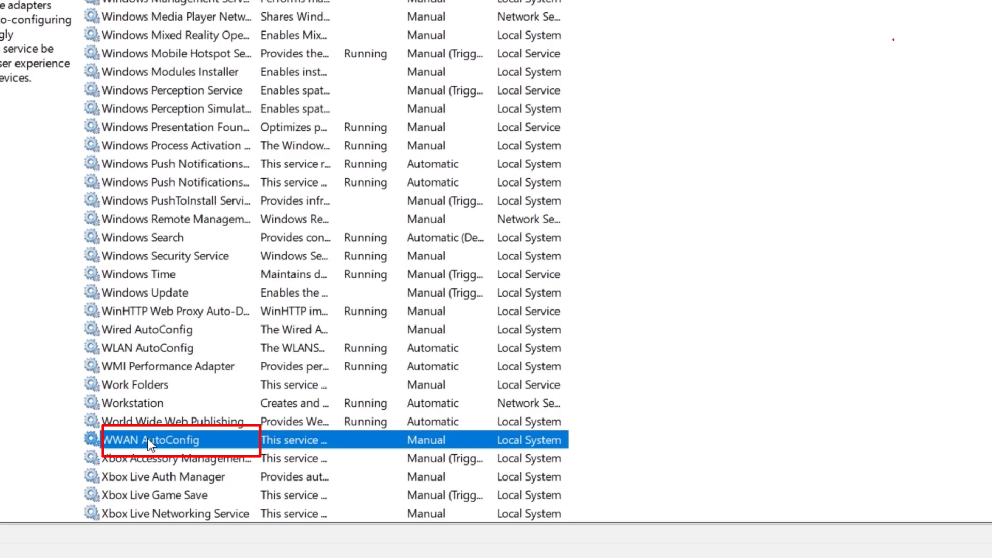
right_click(287, 439)
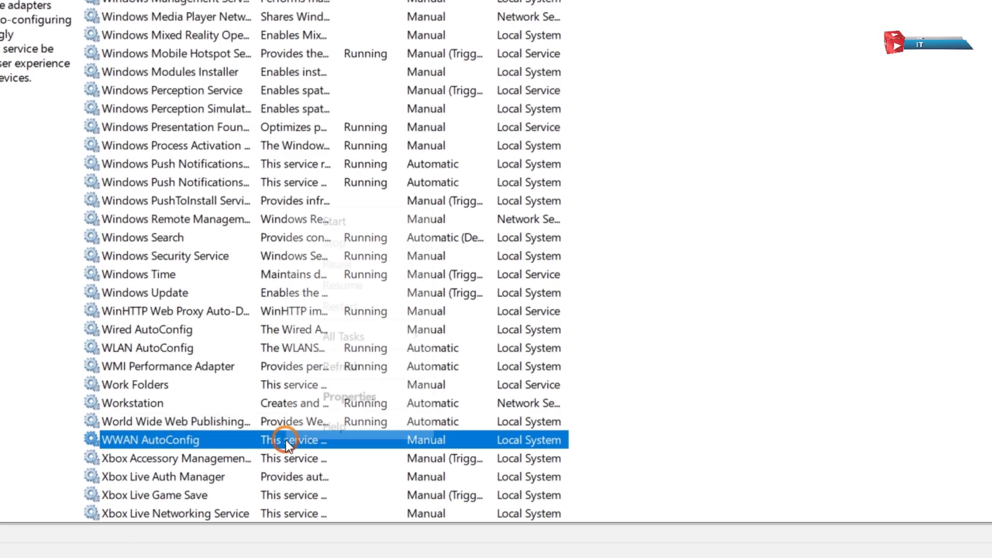
left_click(341, 397)
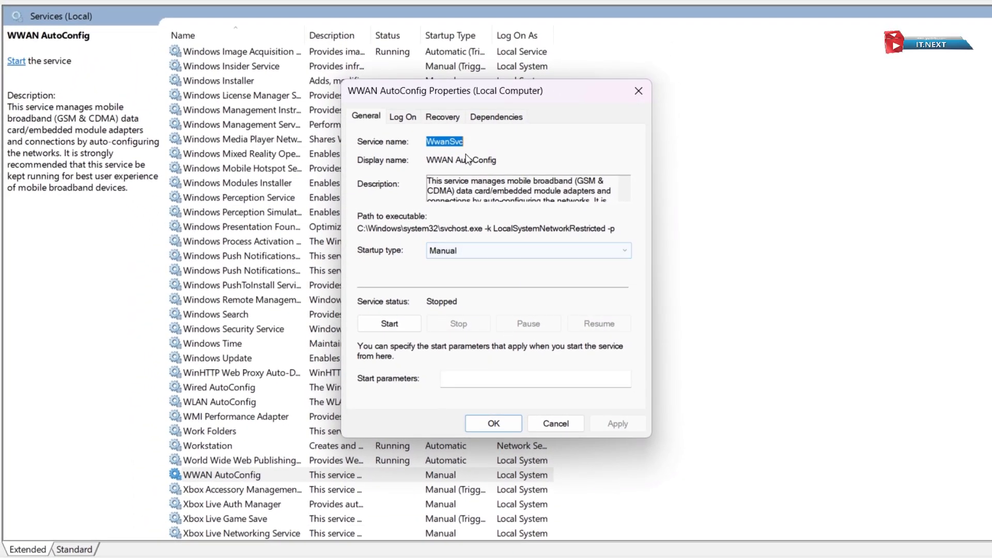
Set the WWAN AutoConfig startup type to Automatic and apply the change.
left_click(470, 249)
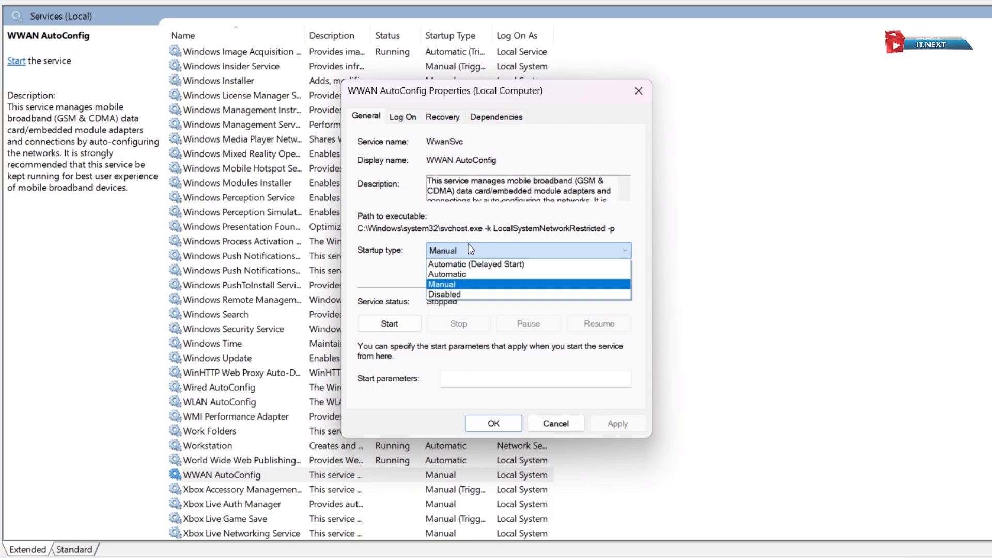
left_click(470, 274)
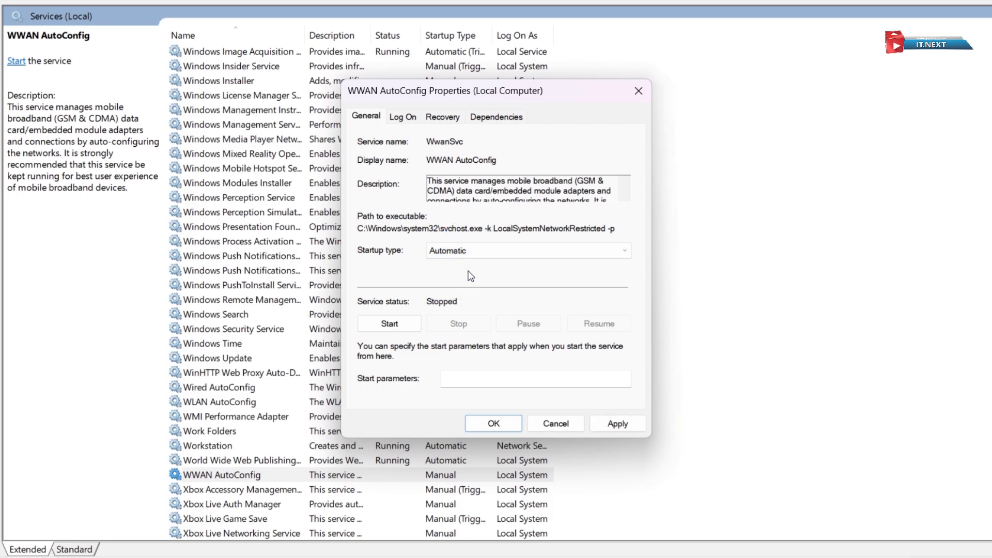
left_click(616, 431)
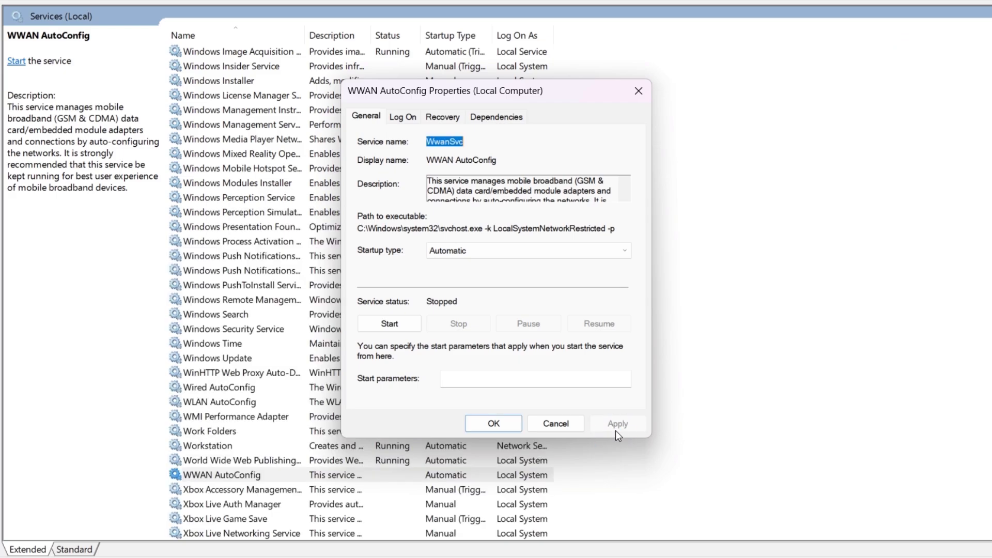
left_click(506, 426)
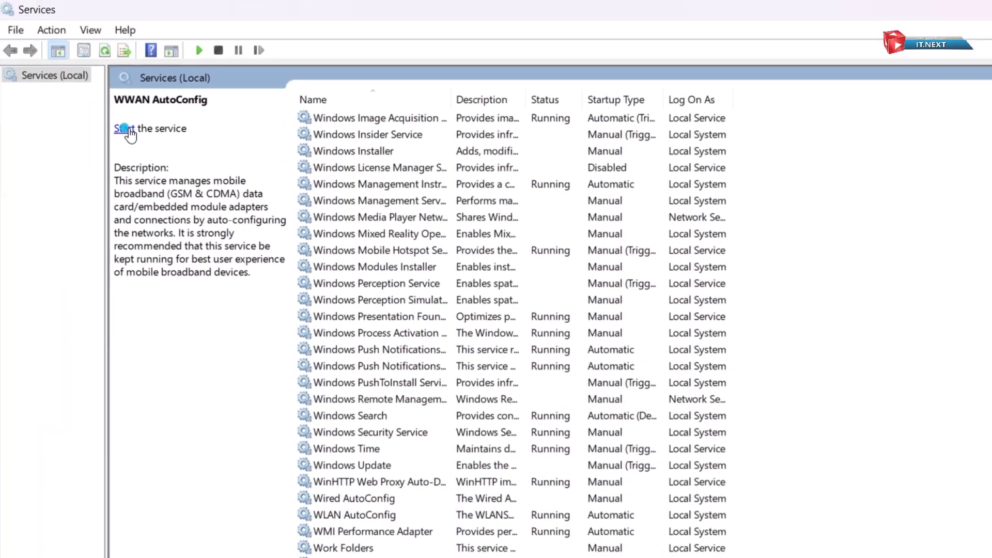
Start the WWAN AutoConfig service and close the Services window.
left_click(91, 103)
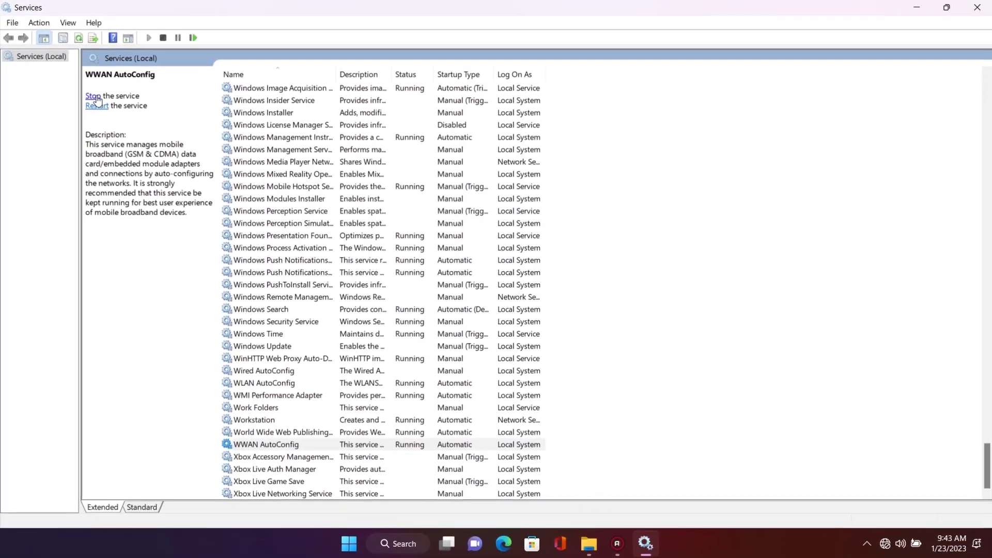
double_click(741, 4)
left_click(607, 53)
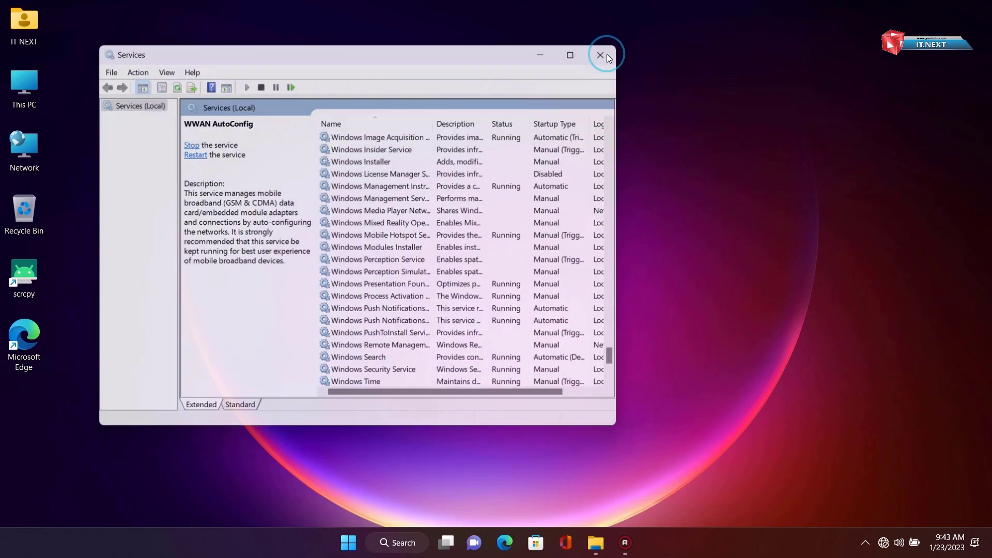
Check the quick settings again for the Wi-Fi option and dismiss them.
left_click(888, 541)
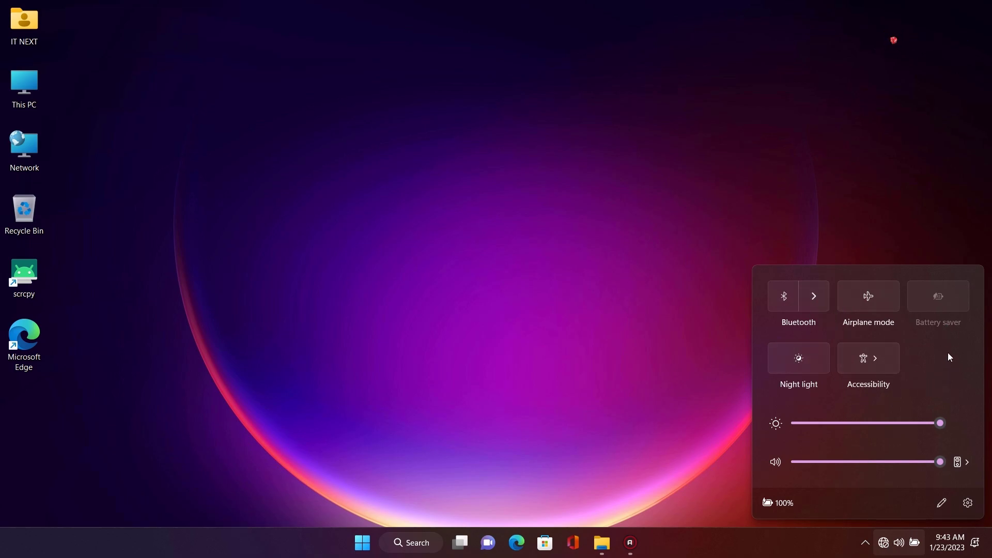
left_click(682, 412)
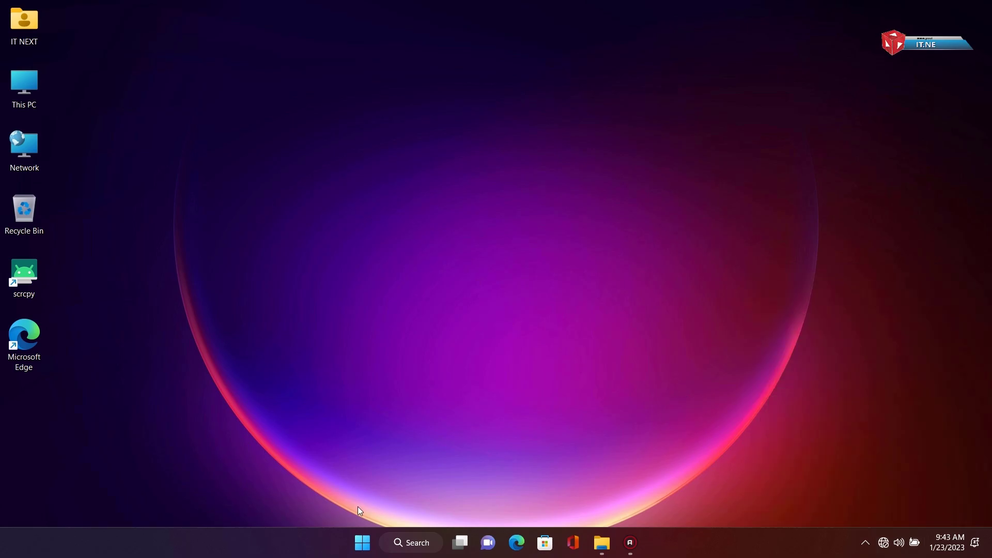
Open the adapter settings of the Network and Sharing Center in Control Panel.
left_click(364, 542)
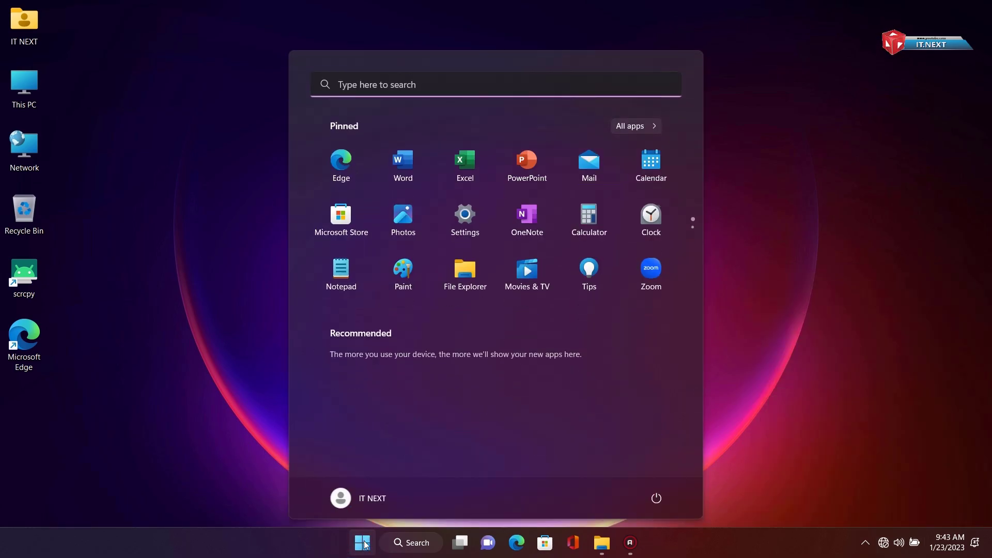
type("cont")
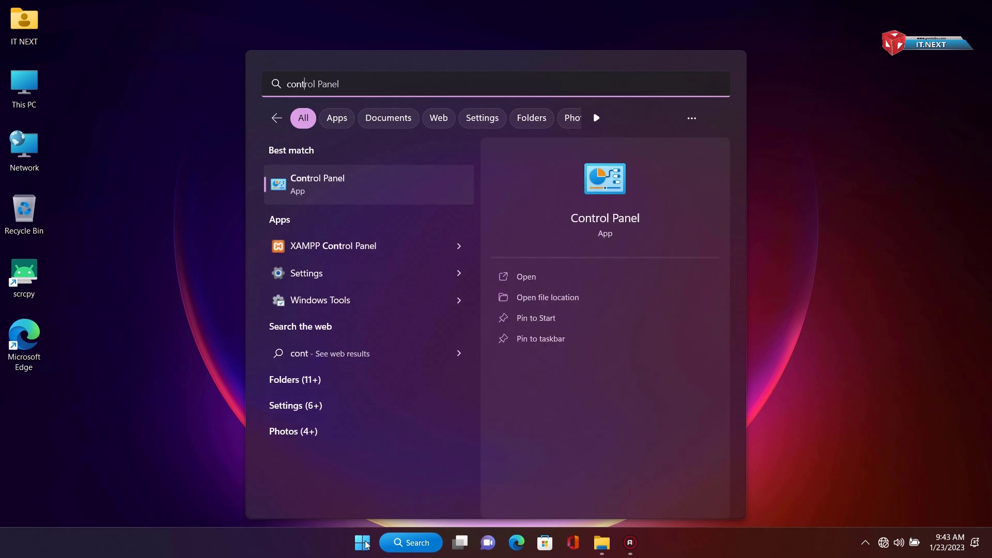
left_click(355, 195)
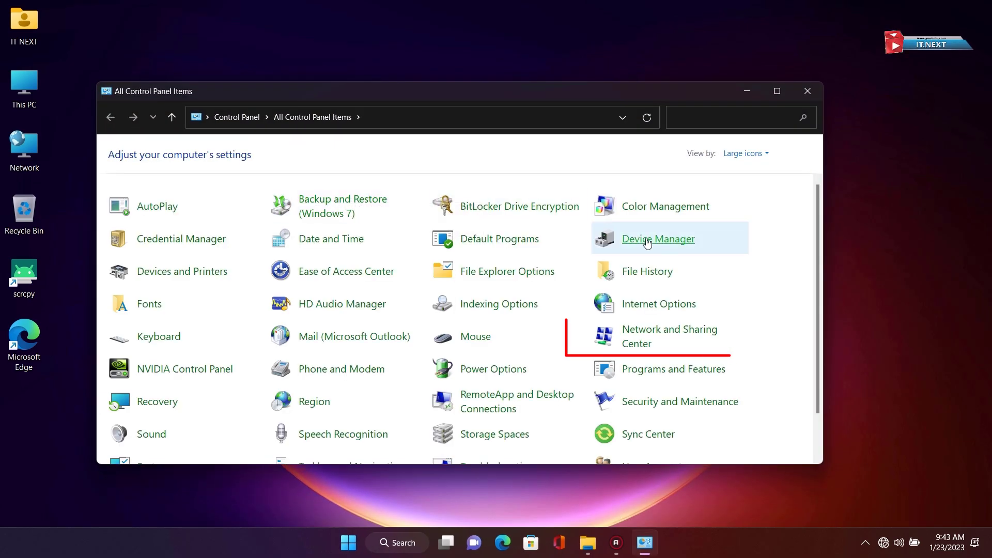
left_click(646, 343)
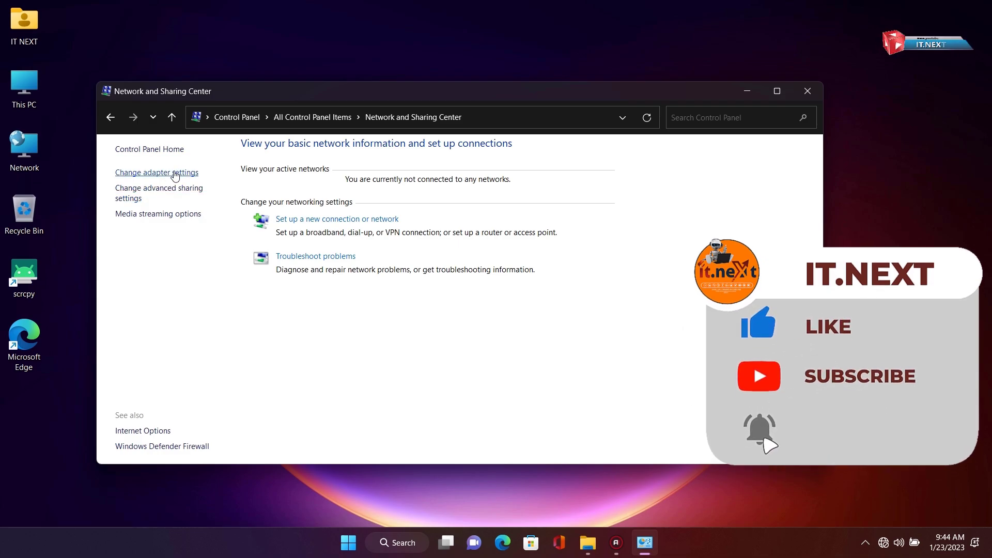
left_click(174, 173)
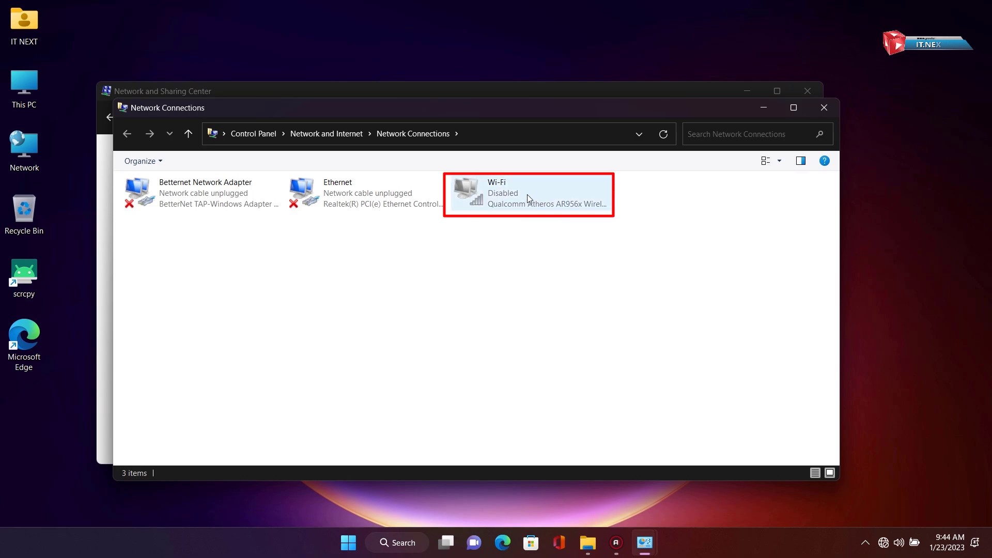
Enable the Wi-Fi network adapter, and clear the open network windows from the desktop.
right_click(510, 198)
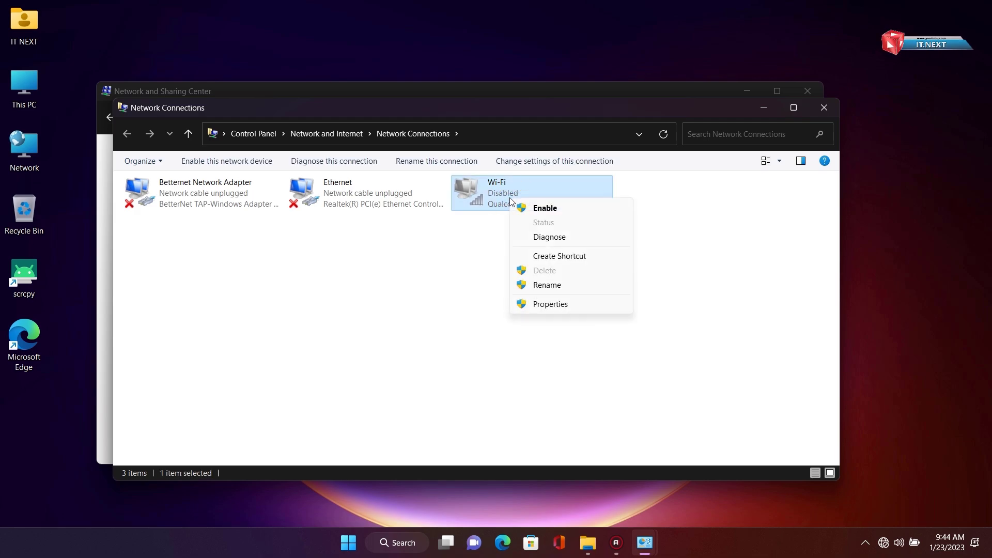
left_click(545, 207)
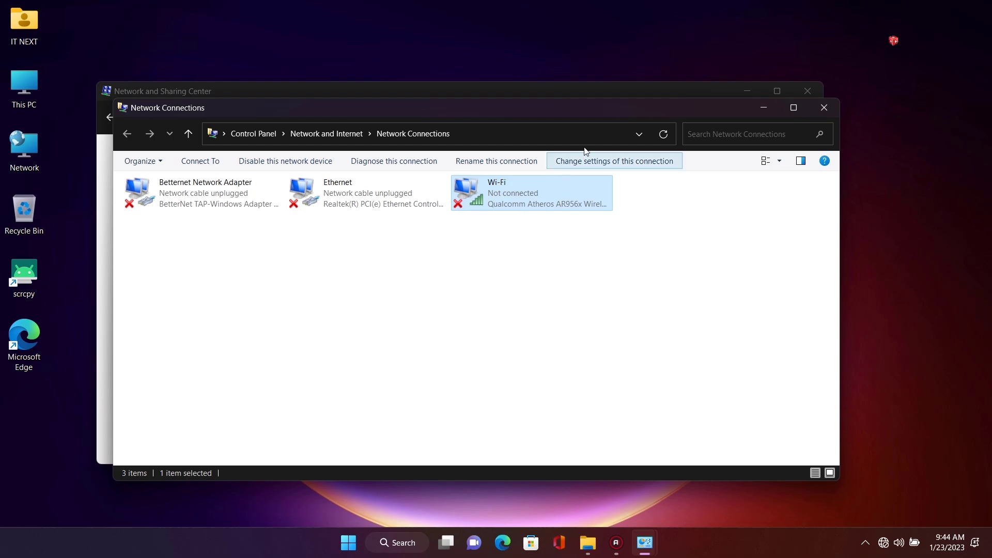
left_click_drag(617, 106, 631, 207)
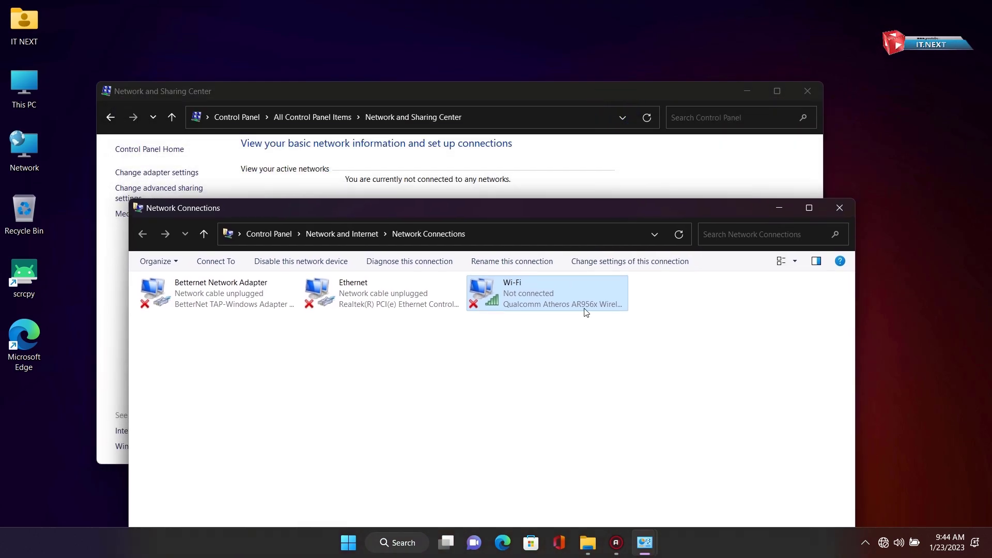
left_click(814, 89)
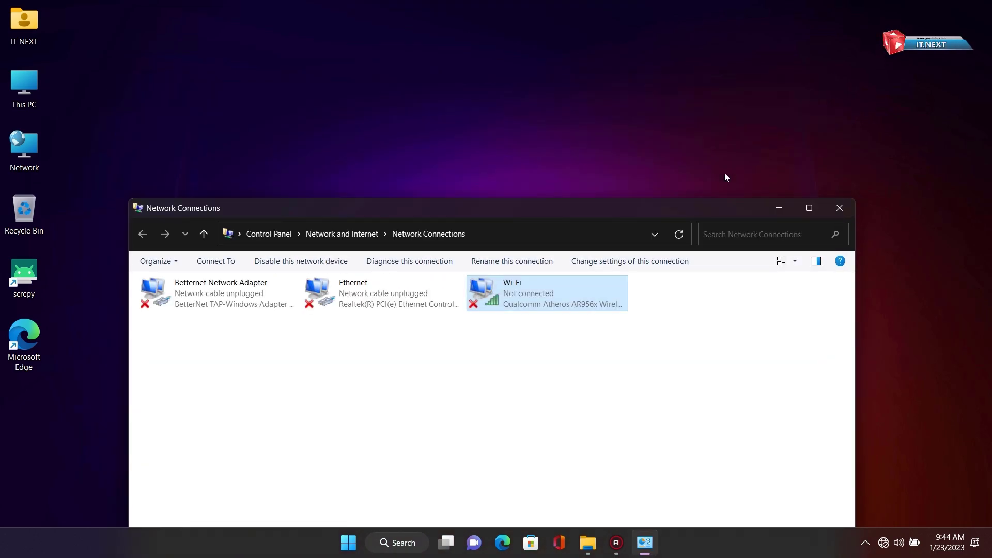
left_click_drag(689, 210, 594, 54)
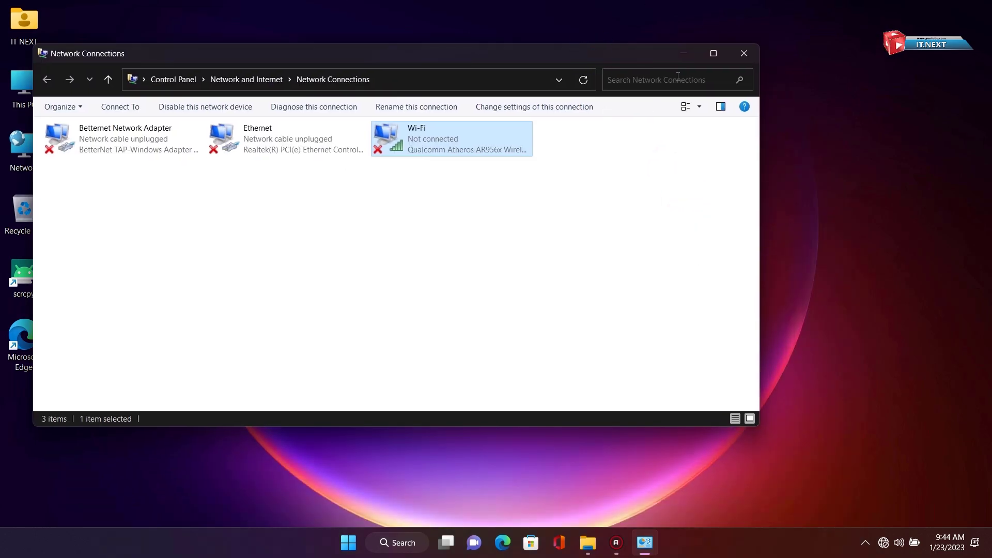
left_click(682, 55)
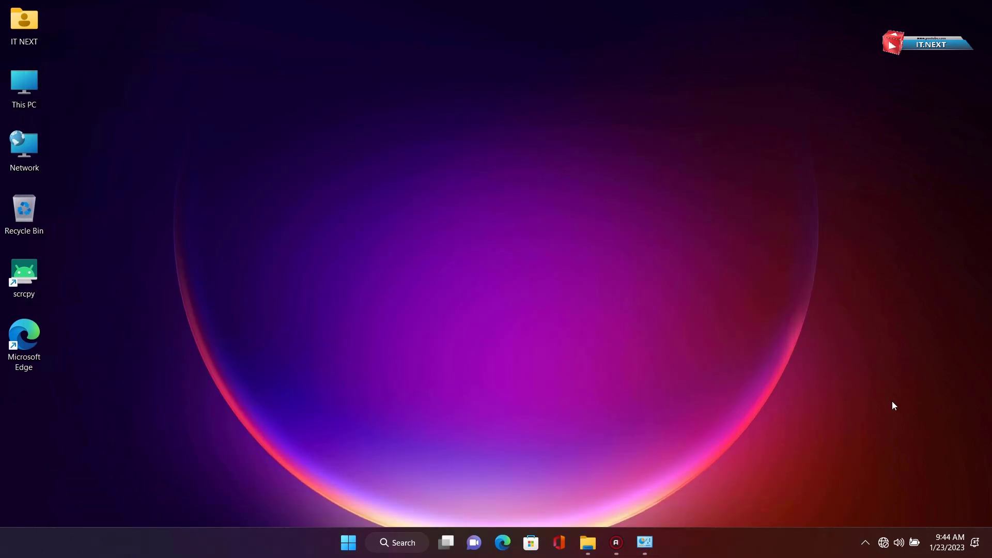
Check the available Wi-Fi networks and their connection status in the quick settings.
left_click(899, 540)
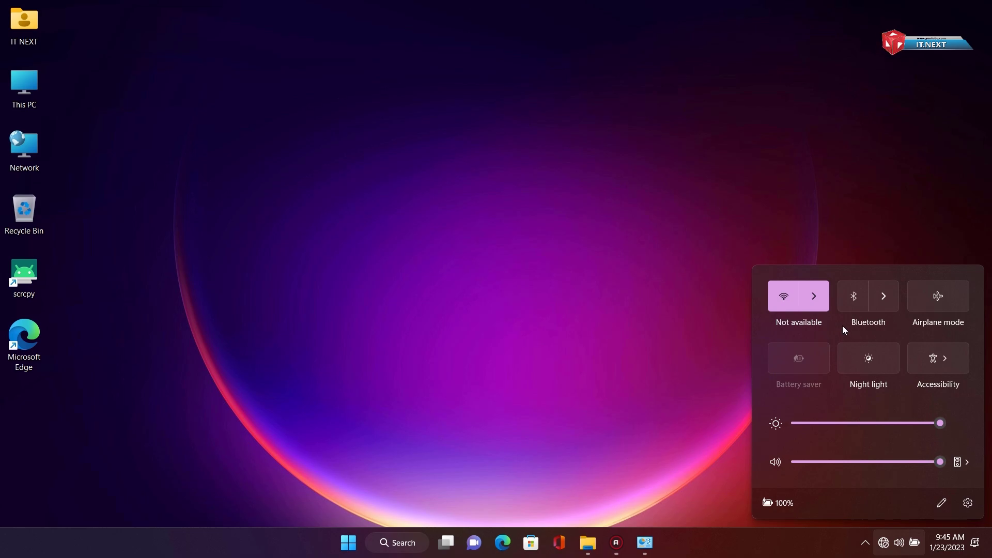
left_click(825, 300)
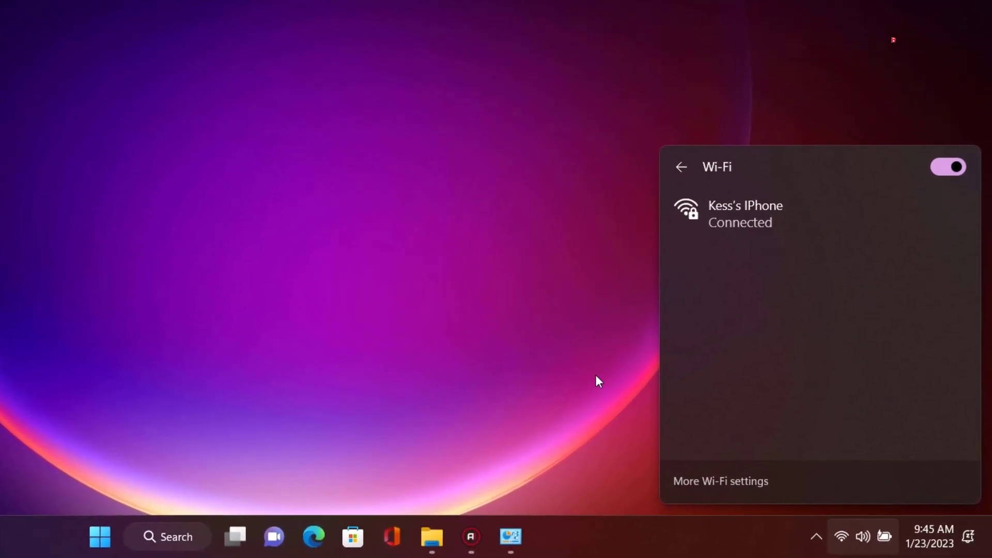
left_click(615, 384)
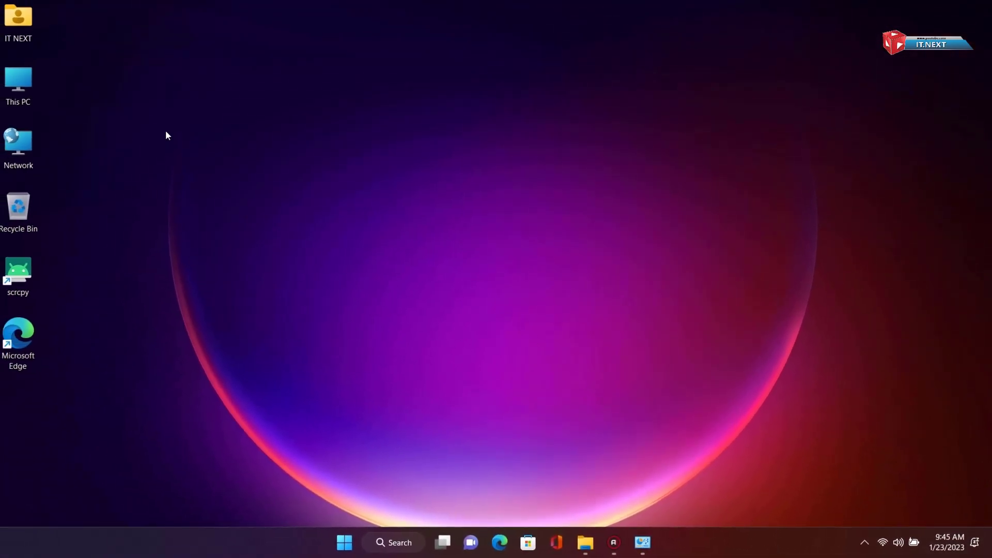
Open Device Manager from the hardware section of the advanced system settings, reached through the properties of This PC.
right_click(32, 88)
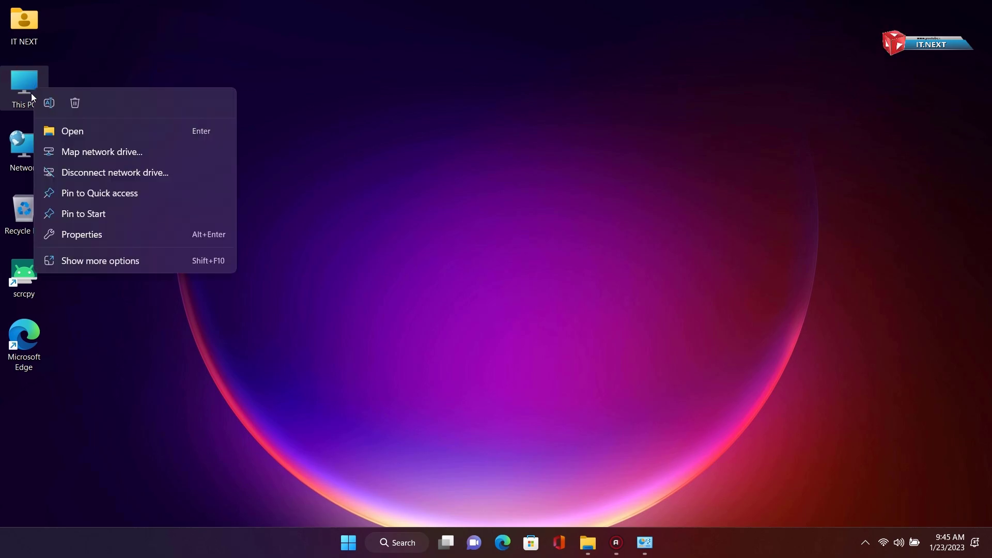
left_click(91, 235)
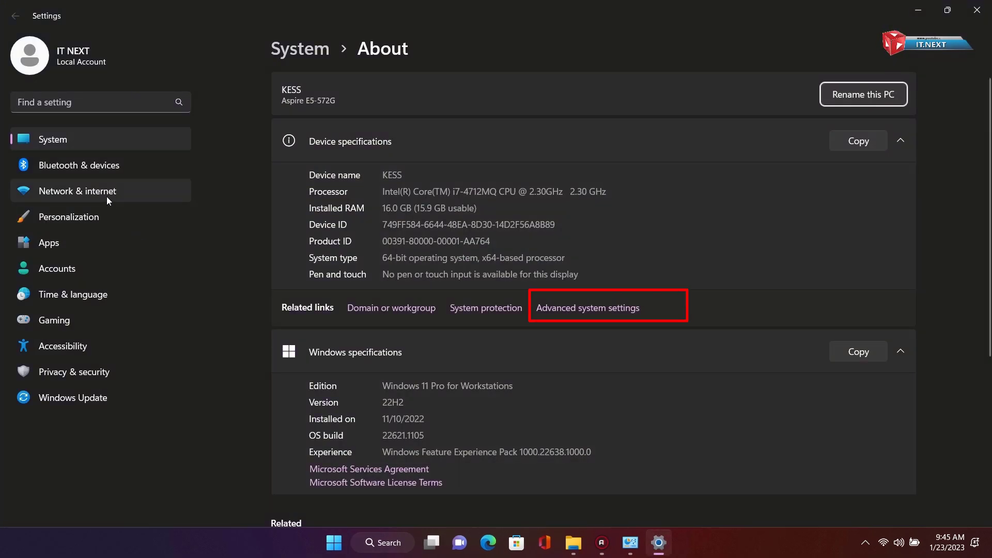
left_click(584, 311)
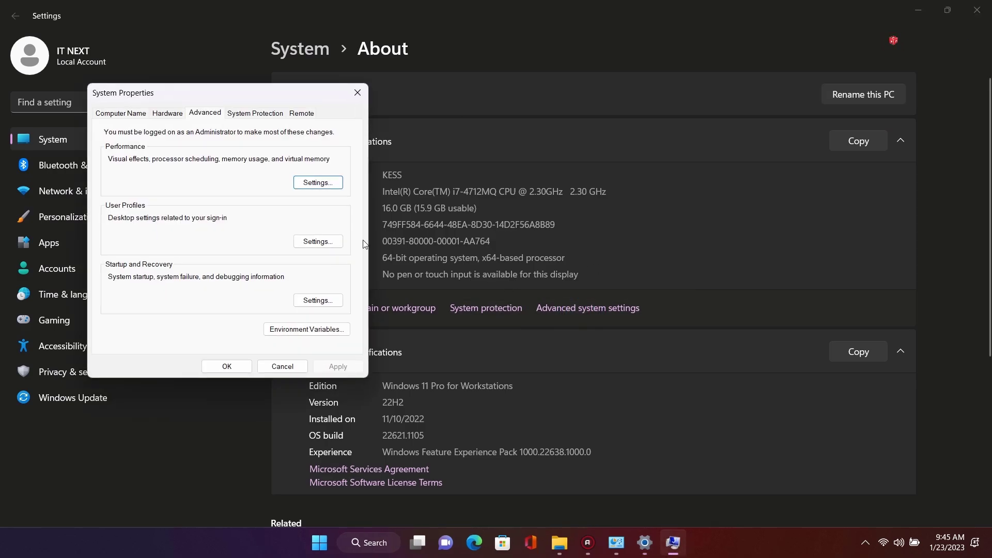
left_click(170, 114)
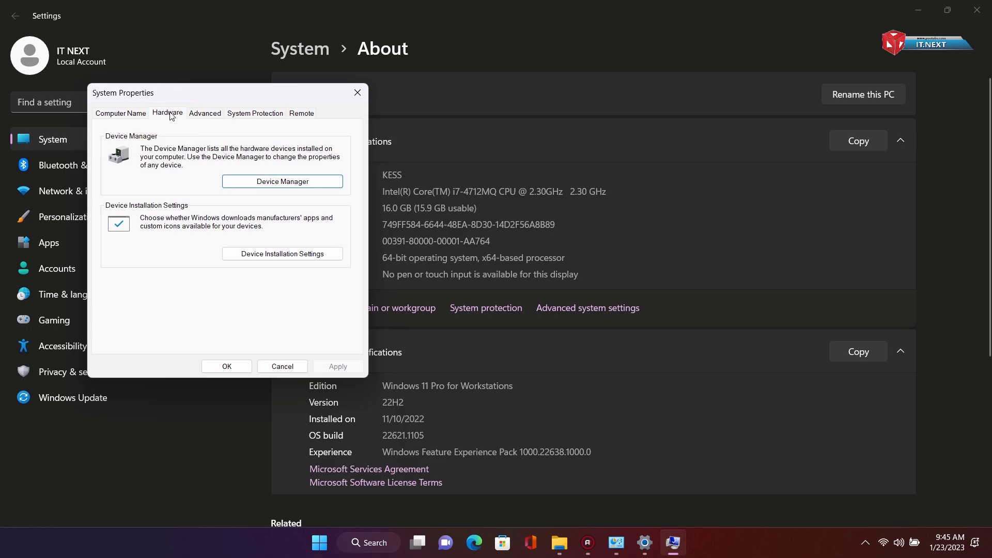
left_click(269, 189)
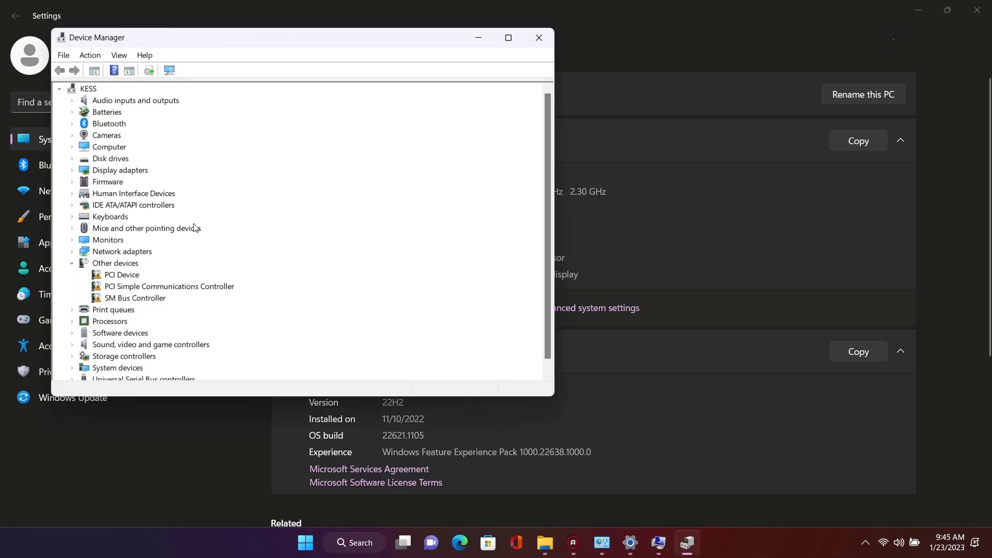
Update the Qualcomm Atheros AR956x Wireless Network Adapter driver manually, installing the compatible model from the drivers available on the computer.
left_click(76, 252)
left_click(129, 258)
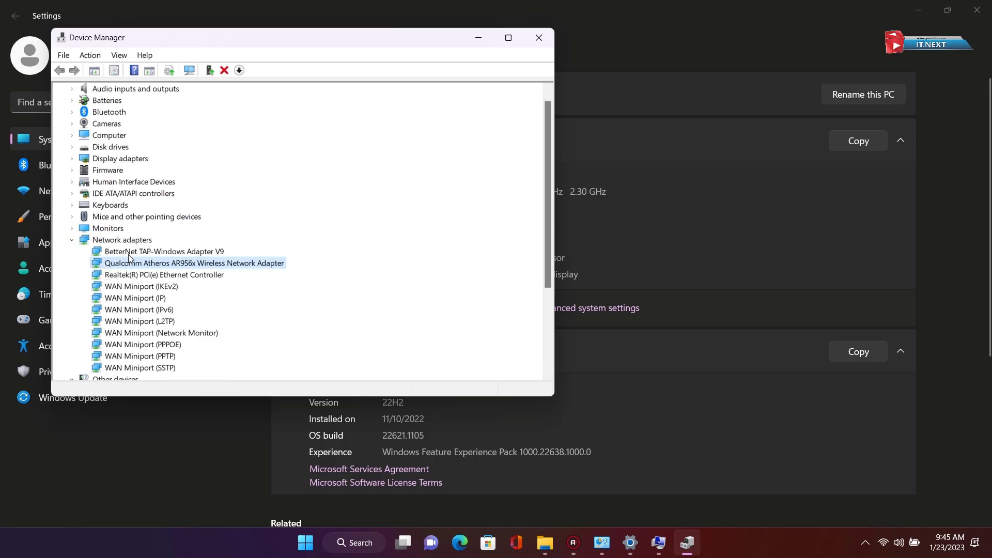
right_click(191, 268)
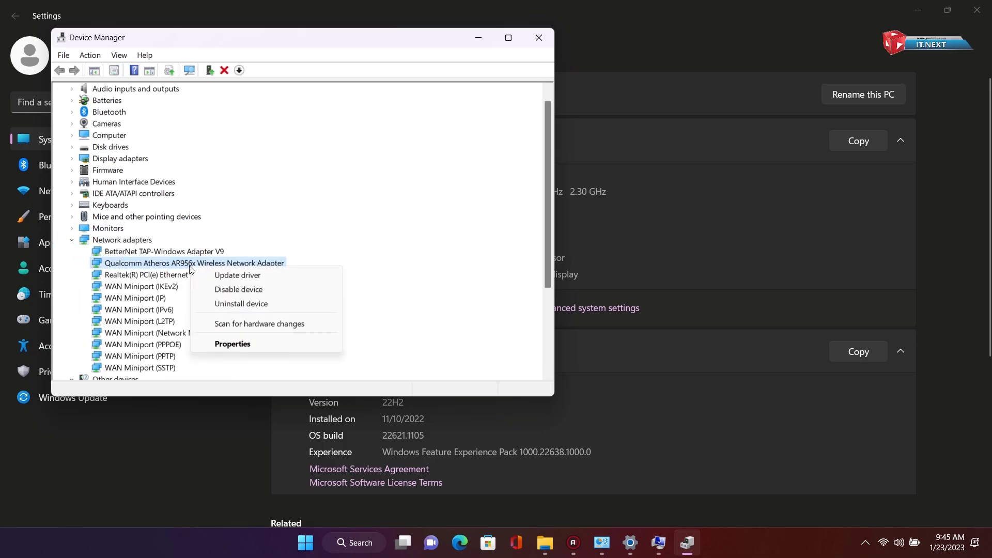
left_click(248, 279)
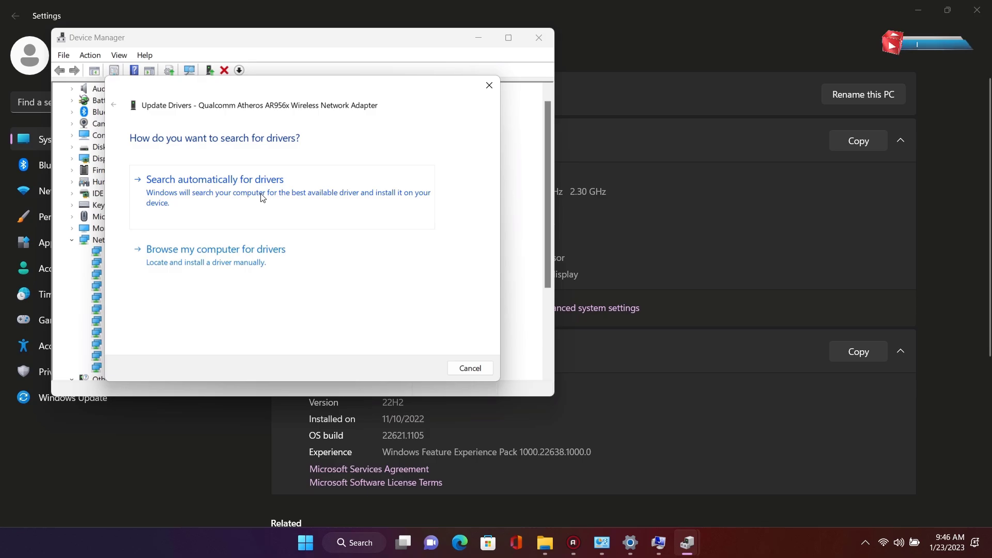
left_click(284, 262)
left_click(224, 289)
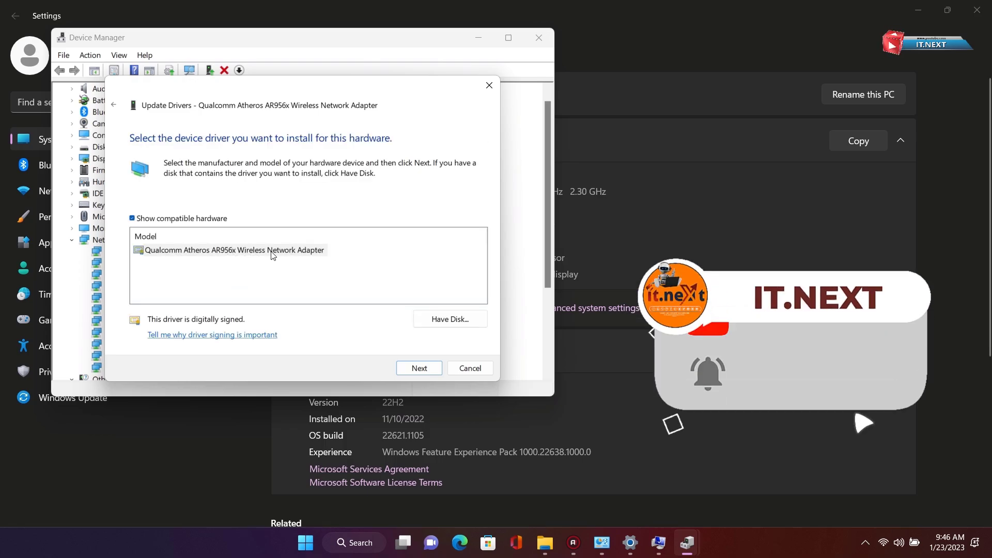
left_click(419, 368)
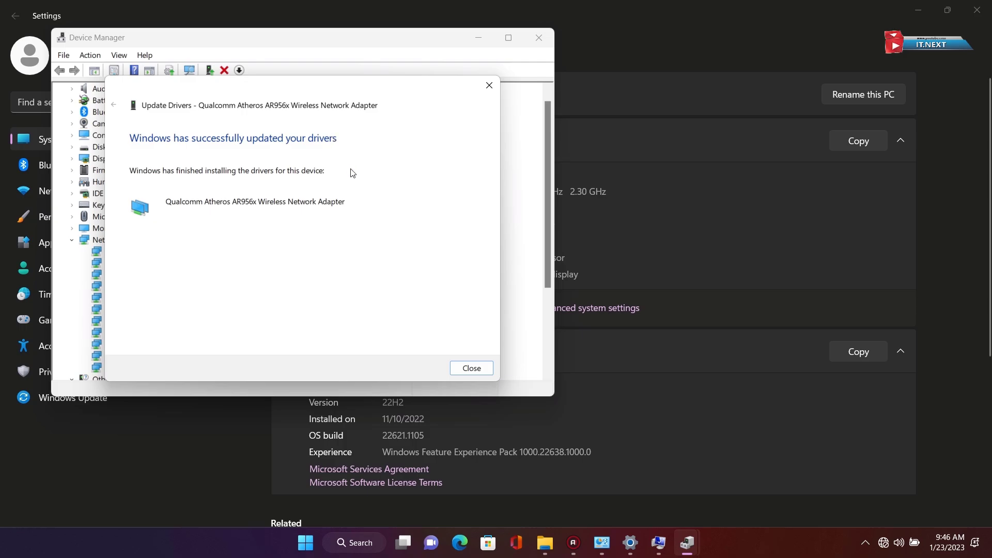
left_click(471, 367)
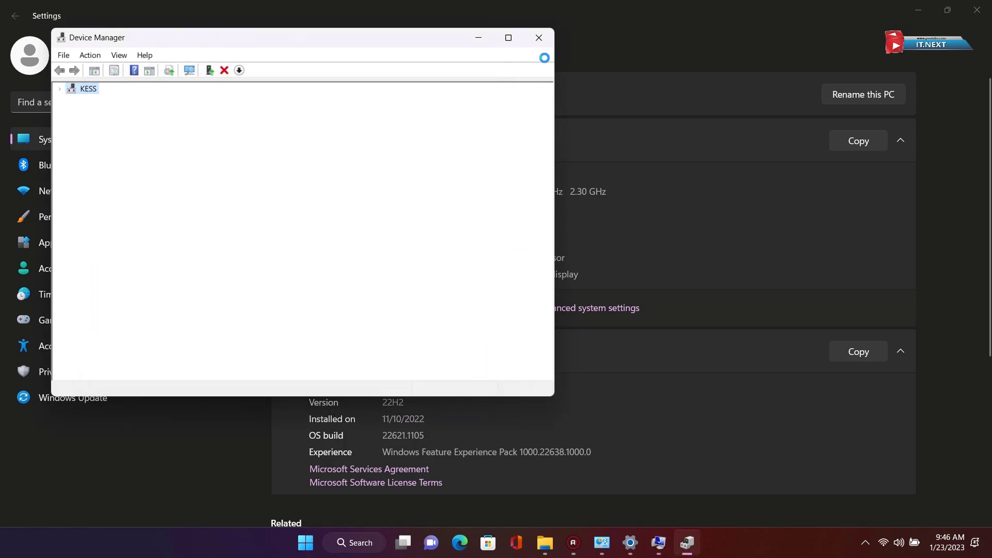
Close Device Manager and System Properties, and restore the maximized Settings window to its smaller size.
left_click(539, 37)
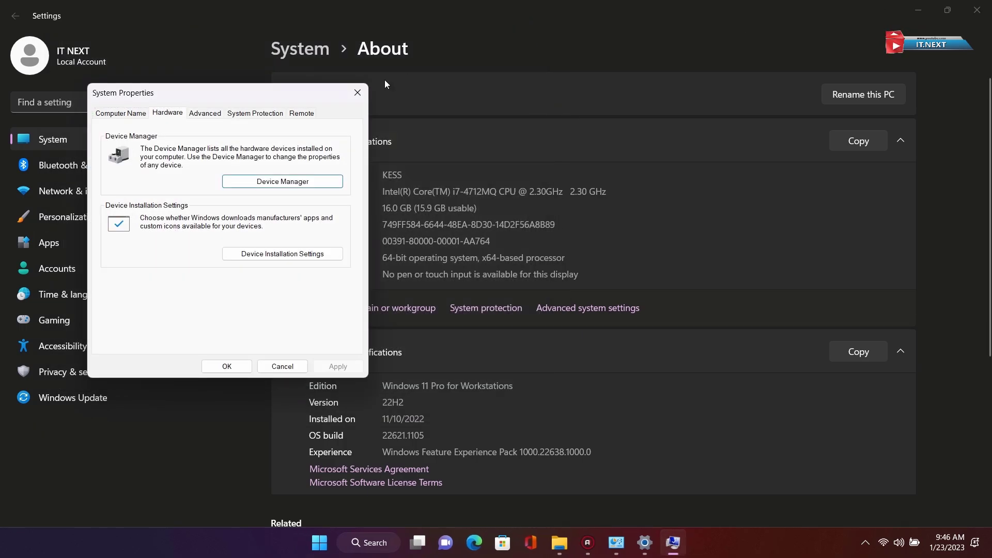
left_click(365, 92)
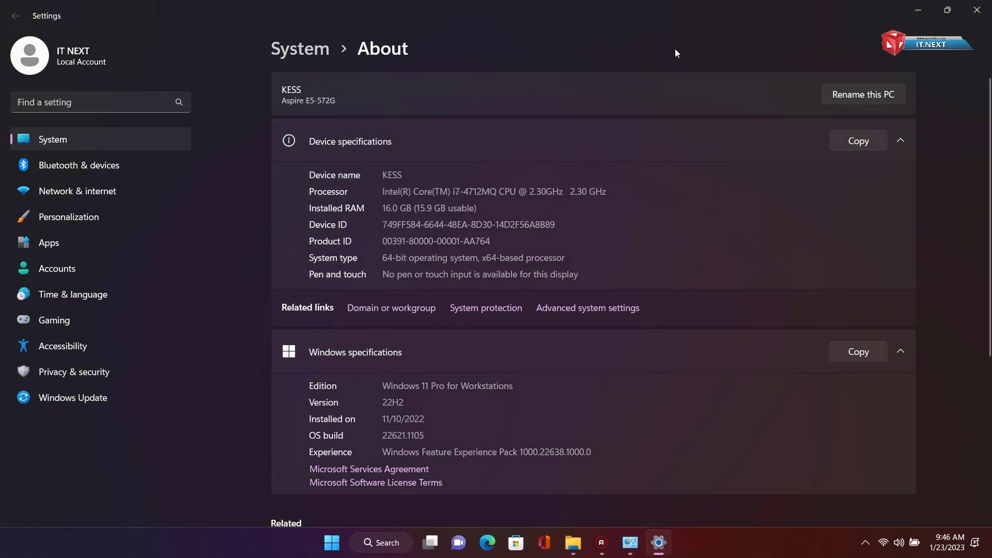
double_click(694, 4)
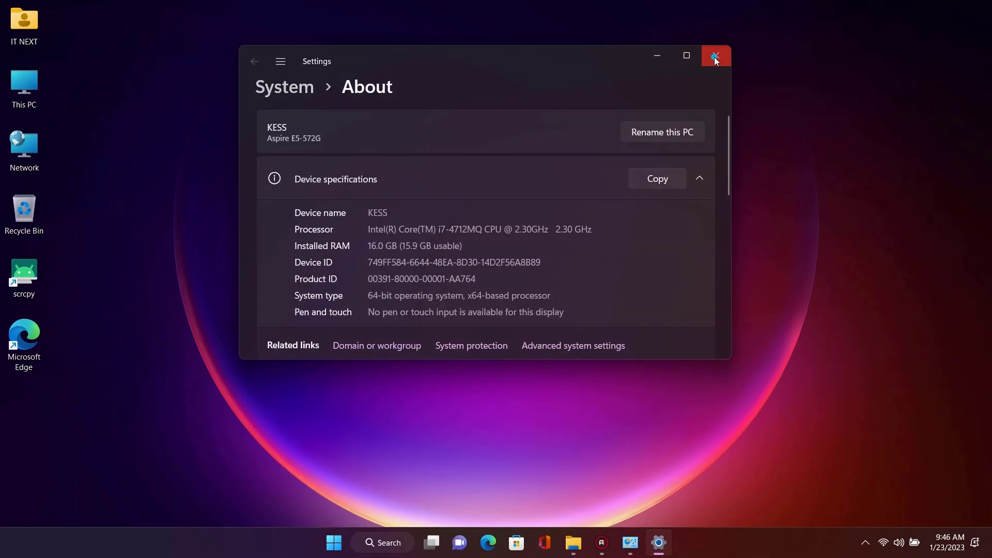